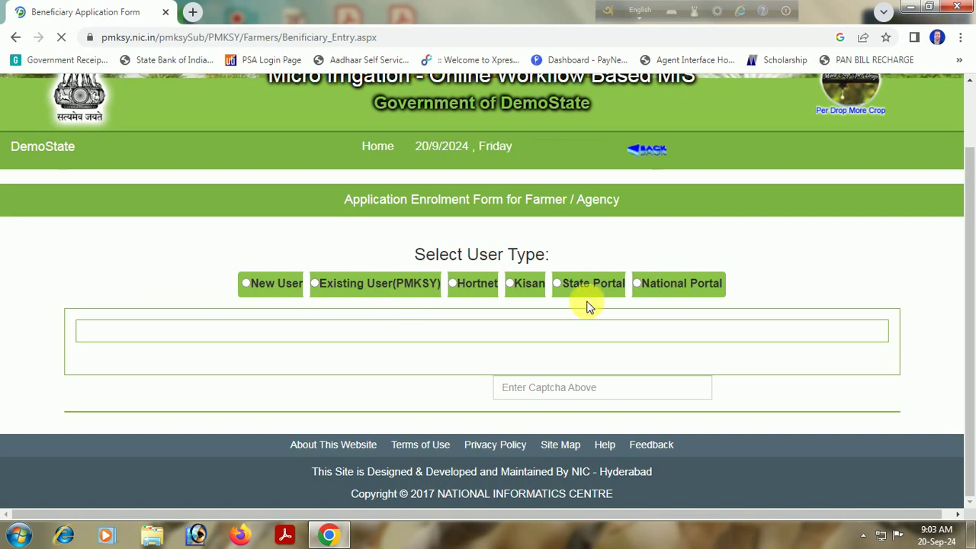
Choose New User as the user type on the Beneficiary_Entry enrolment form.
{"action": "left_click", "coordinate": [245, 283]}
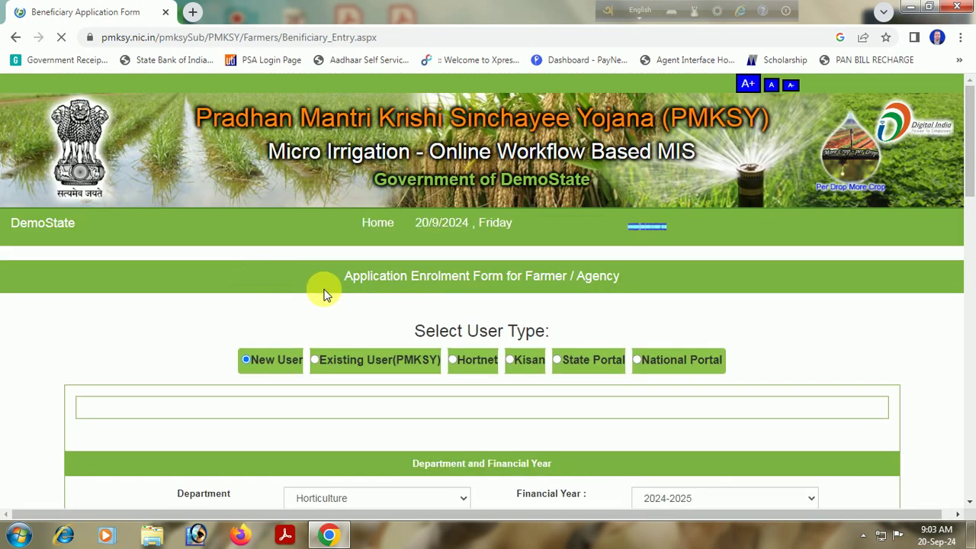
Change the Department from Horticulture to Agriculture, keeping financial year 2024-2025.
{"action": "scroll", "coordinate": [214, 191], "scroll_direction": "down", "scroll_amount": 2}
{"action": "scroll", "coordinate": [512, 233], "scroll_direction": "down", "scroll_amount": 2}
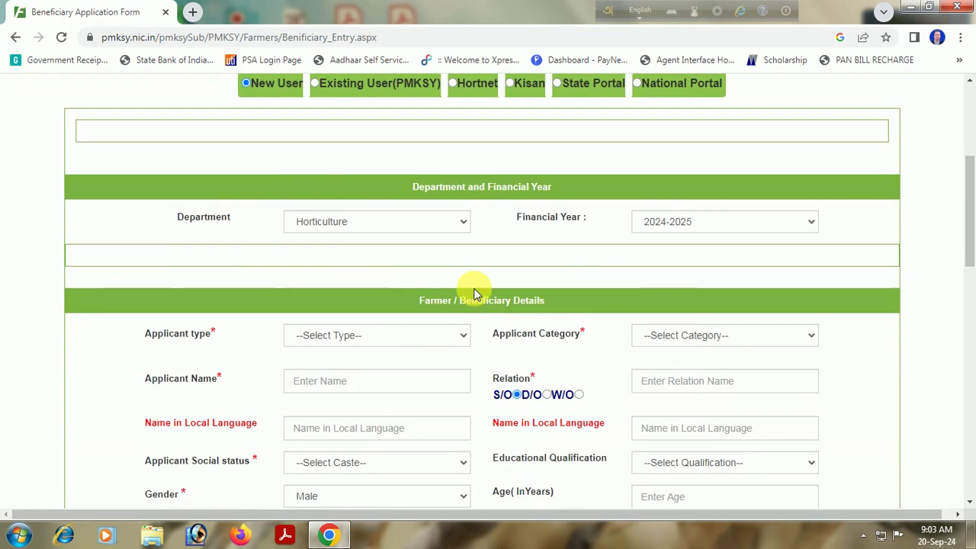
{"action": "left_click", "coordinate": [374, 228]}
{"action": "left_click", "coordinate": [349, 264]}
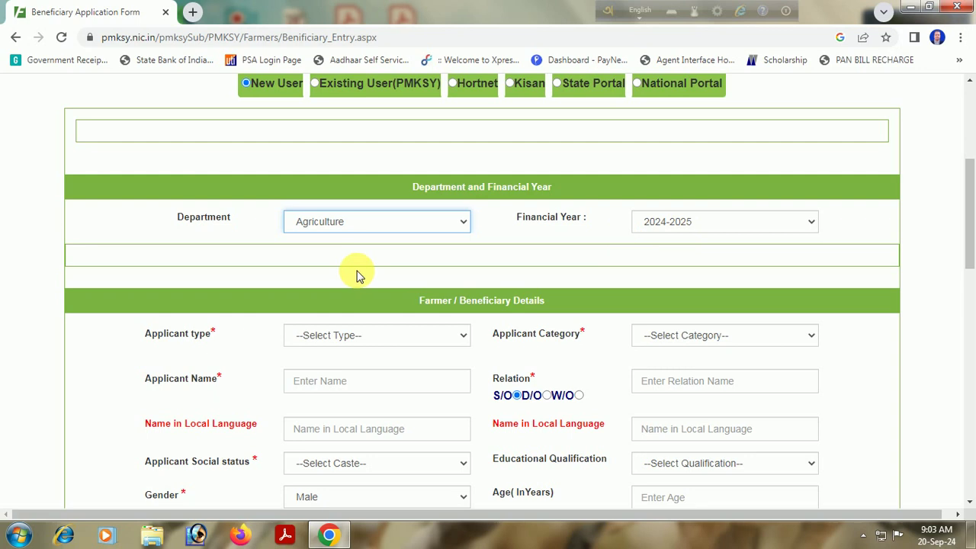
{"action": "left_click", "coordinate": [353, 344]}
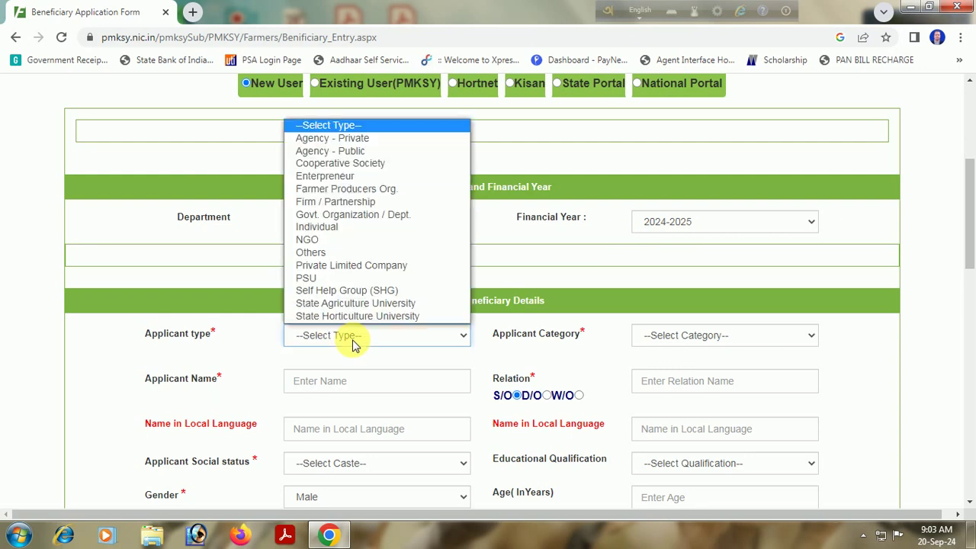
Set applicant type to Individual and applicant category to General Farmer.
{"action": "left_click", "coordinate": [315, 229]}
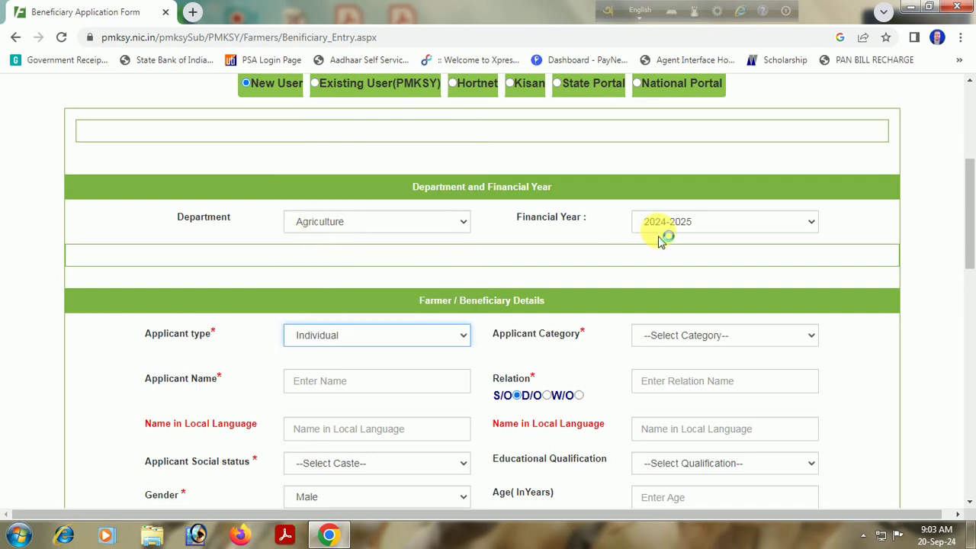
{"action": "left_click", "coordinate": [669, 336]}
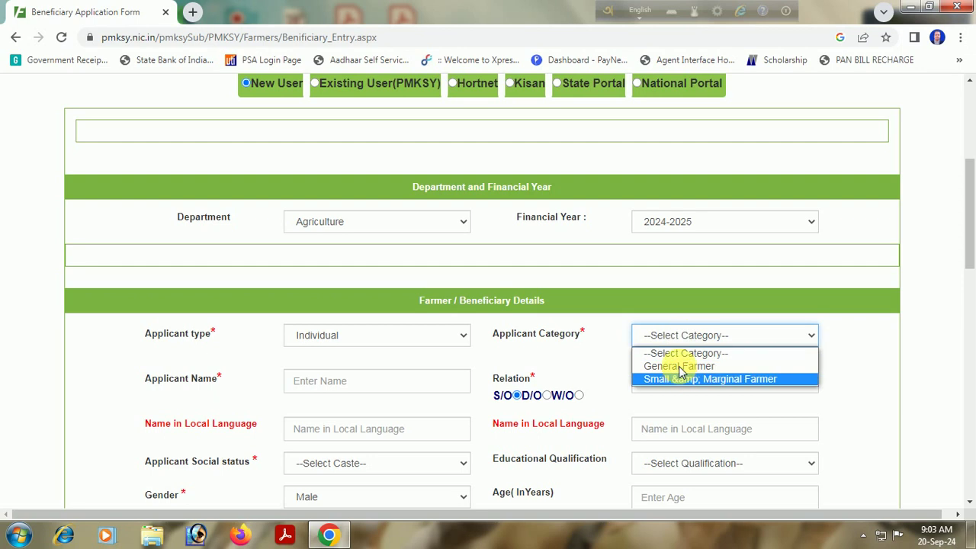
{"action": "left_click", "coordinate": [680, 366]}
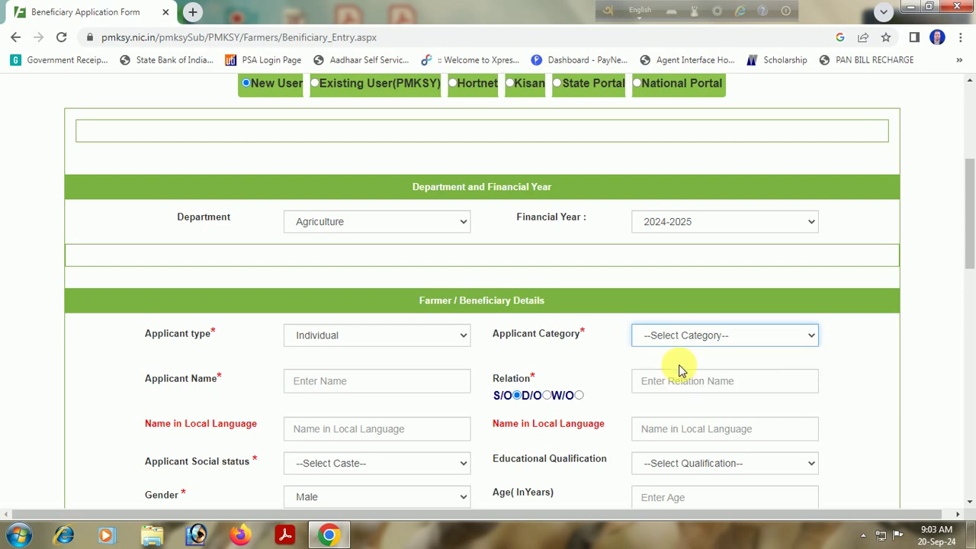
Fill in the applicant's name and the relation's name.
{"action": "left_click", "coordinate": [323, 382]}
{"action": "type", "text": "xxxxxx"}
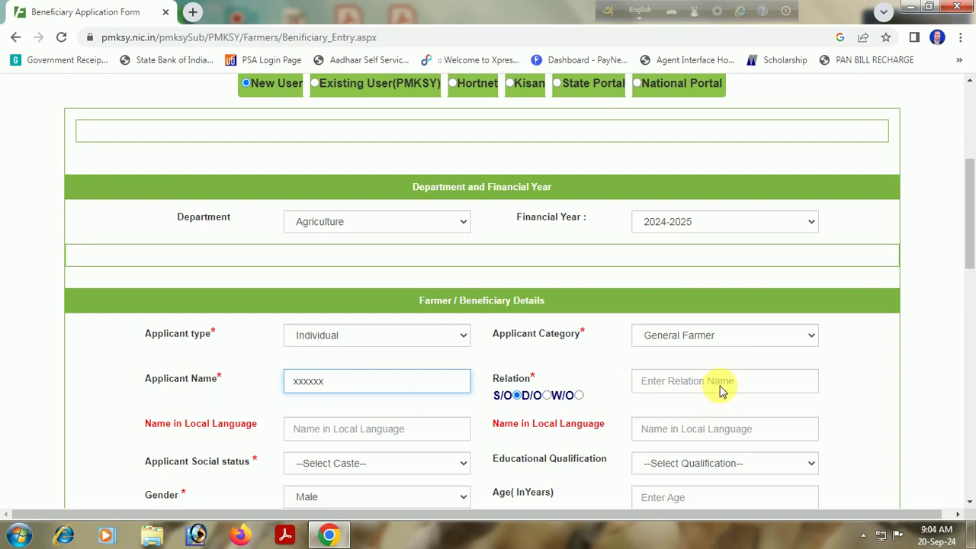
{"action": "left_click", "coordinate": [725, 388]}
{"action": "type", "text": "vvvvv"}
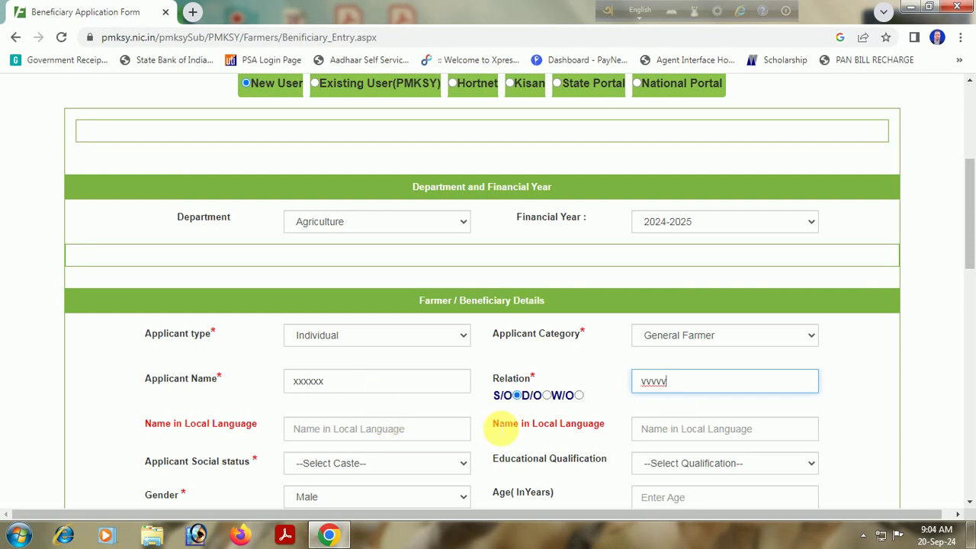
{"action": "scroll", "coordinate": [342, 420], "scroll_direction": "down", "scroll_amount": 1}
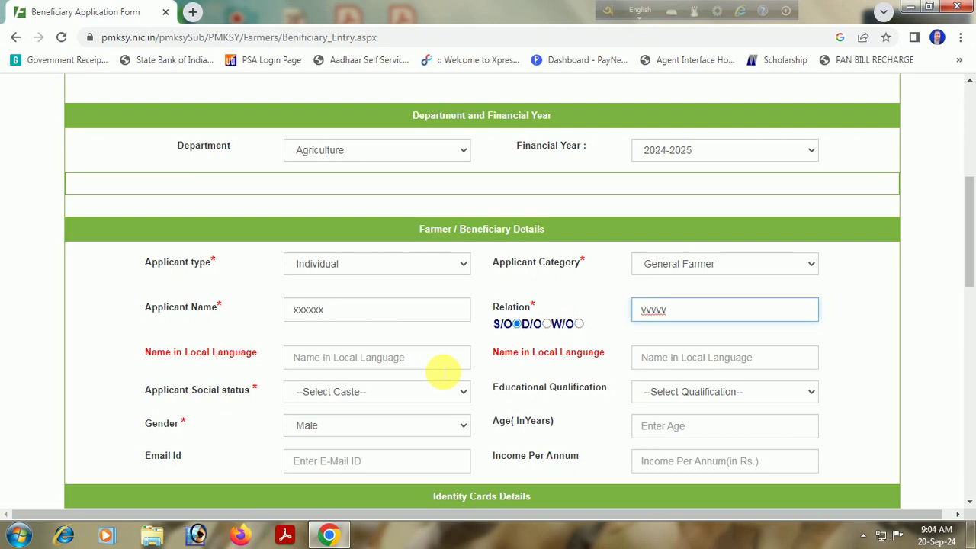
Enter 'bangla' as both the applicant's and relation's local-language names.
{"action": "left_click", "coordinate": [326, 356]}
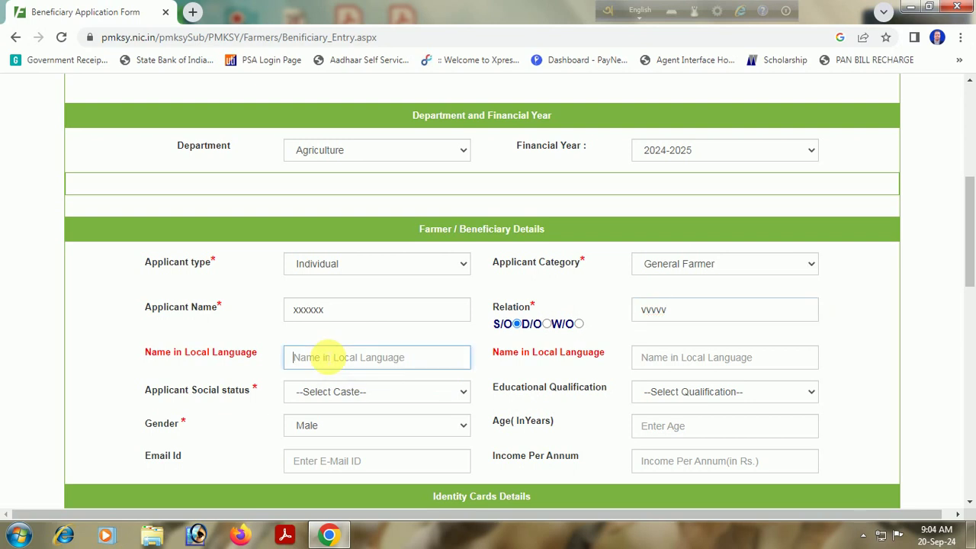
{"action": "type", "text": "bangla"}
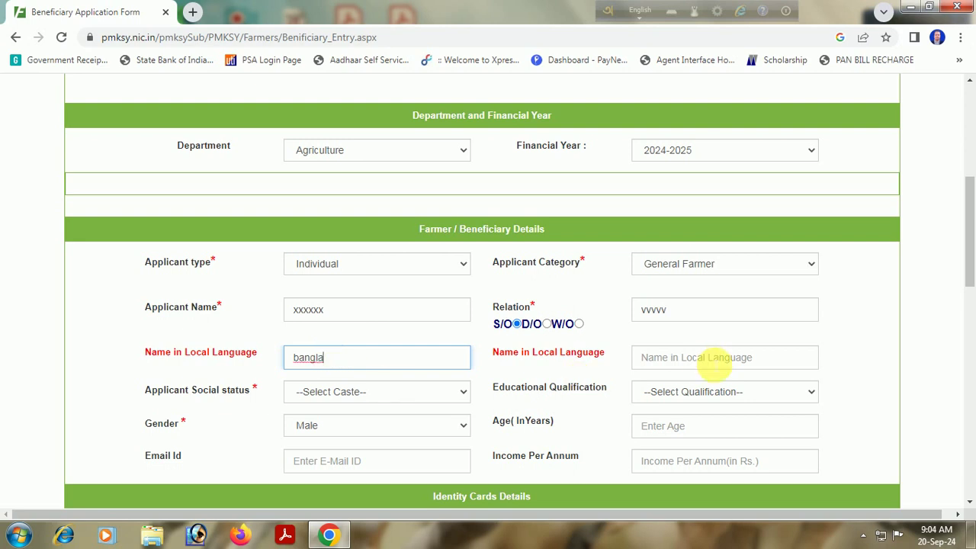
{"action": "left_click", "coordinate": [711, 365]}
{"action": "type", "text": "ba"}
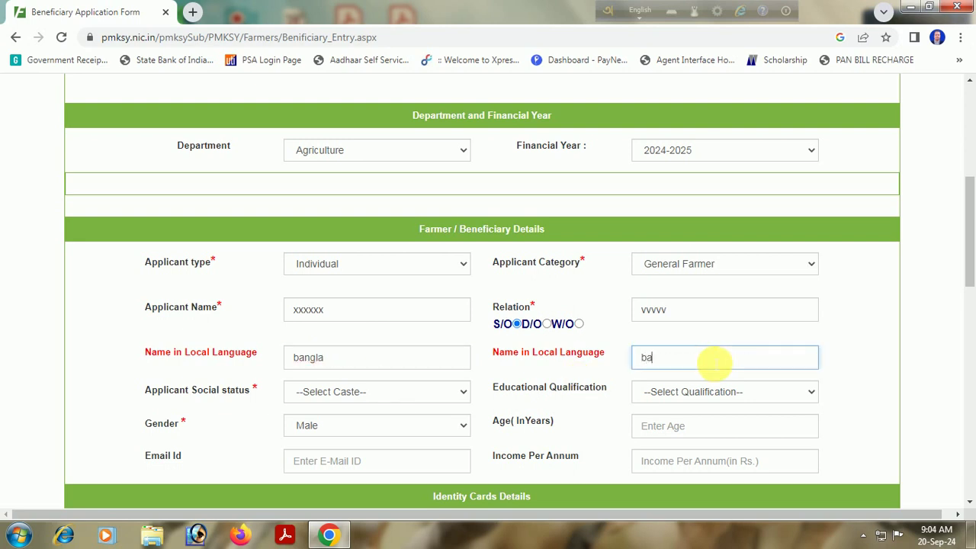
{"action": "type", "text": "ngla"}
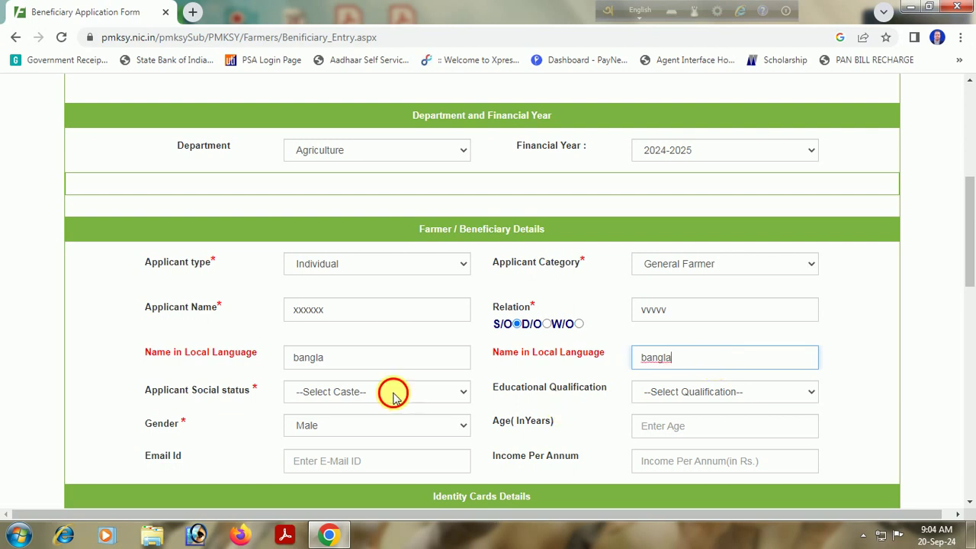
Set social status to General and educational qualification to Intermediate.
{"action": "left_click", "coordinate": [392, 394]}
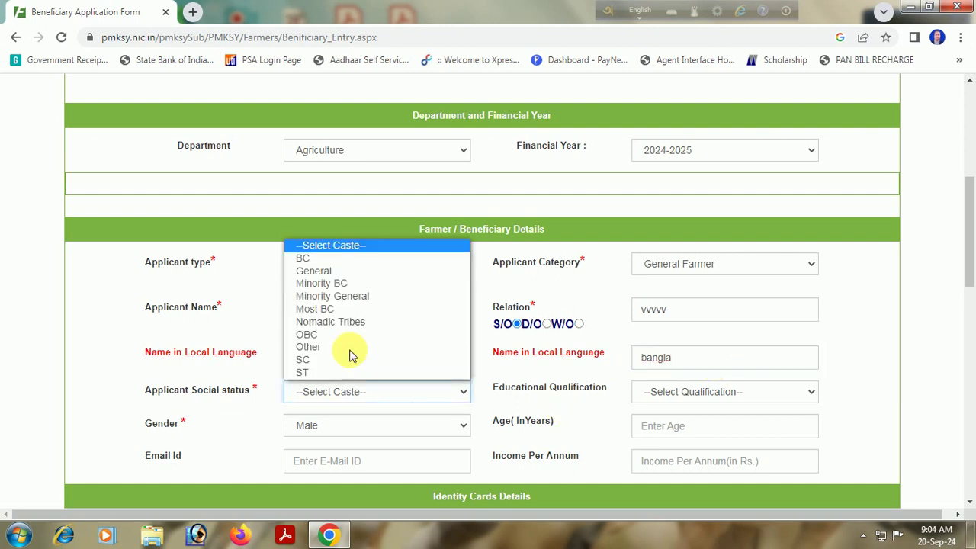
{"action": "left_click", "coordinate": [313, 271]}
{"action": "left_click", "coordinate": [678, 392]}
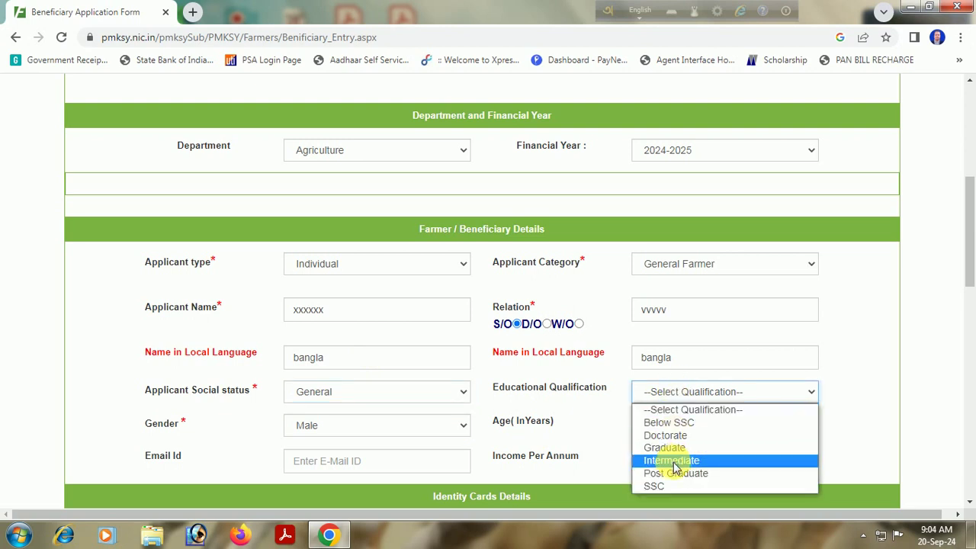
{"action": "left_click", "coordinate": [671, 461]}
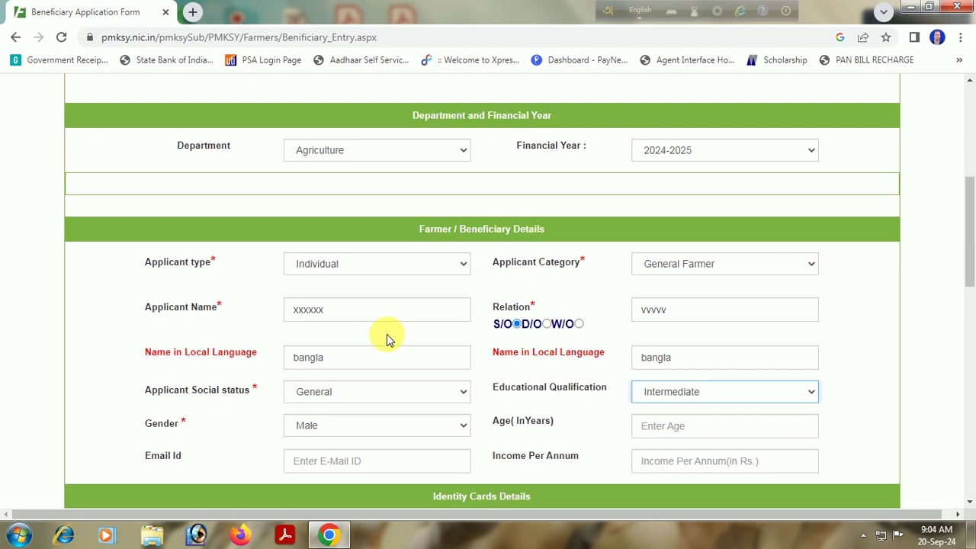
{"action": "scroll", "coordinate": [351, 336], "scroll_direction": "down", "scroll_amount": 2}
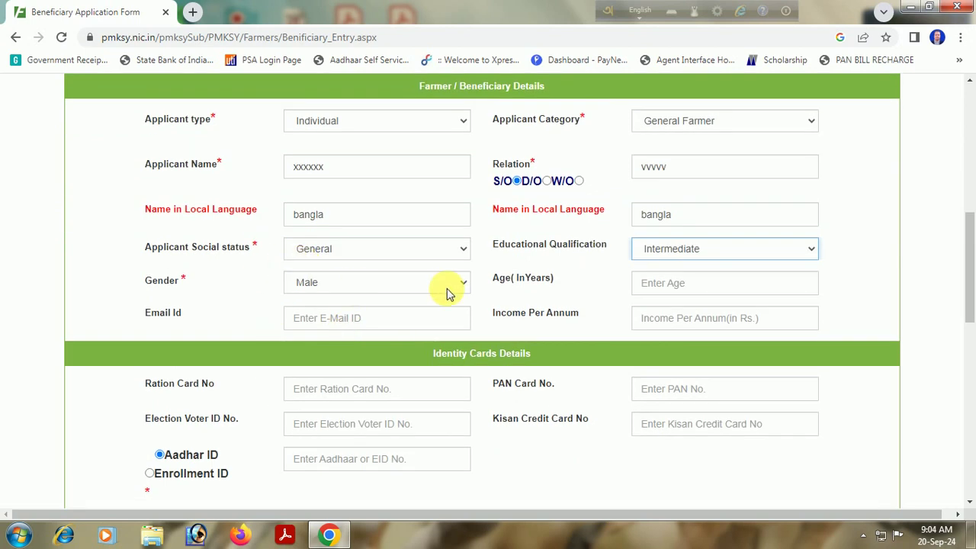
Enter age 35 and income per annum 60000.
{"action": "left_click", "coordinate": [694, 283]}
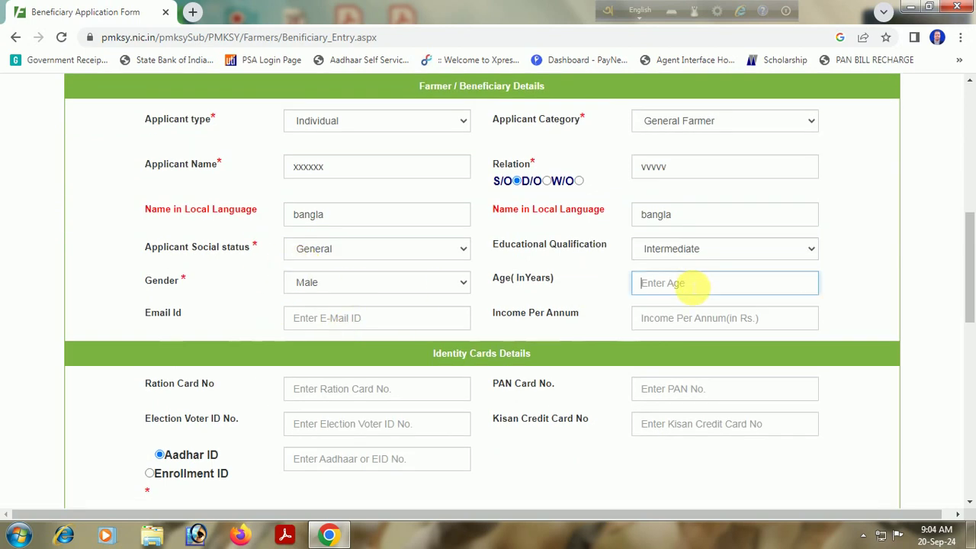
{"action": "type", "text": "35"}
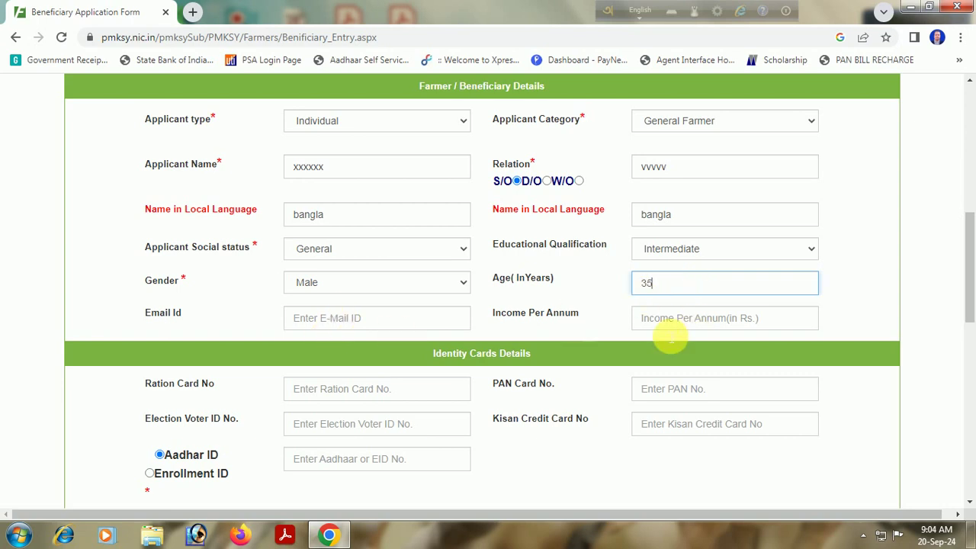
{"action": "left_click", "coordinate": [694, 318]}
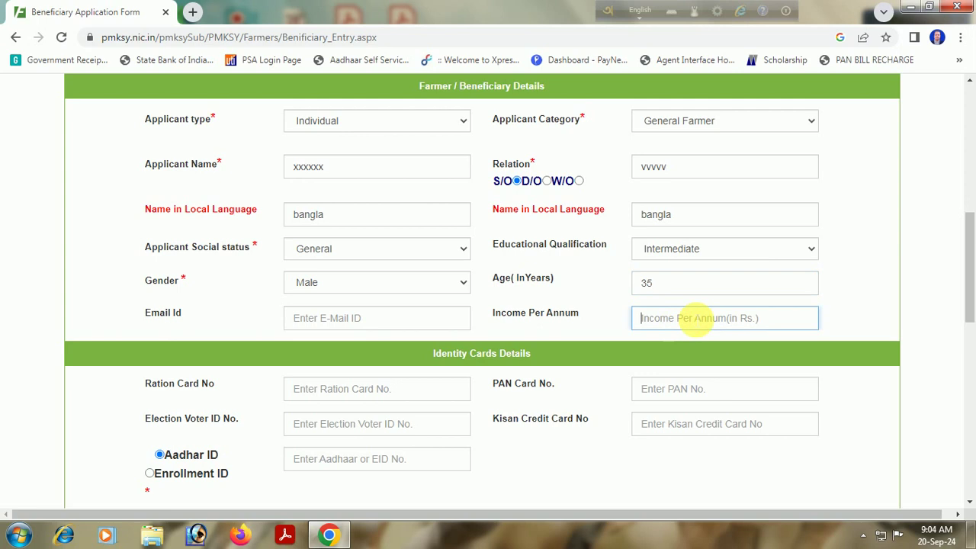
{"action": "type", "text": "60000"}
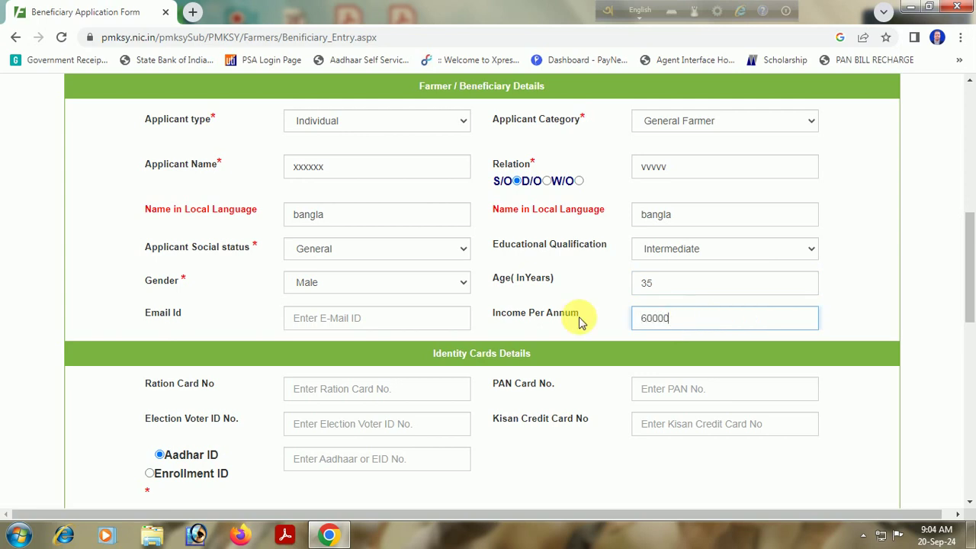
{"action": "left_click", "coordinate": [373, 388]}
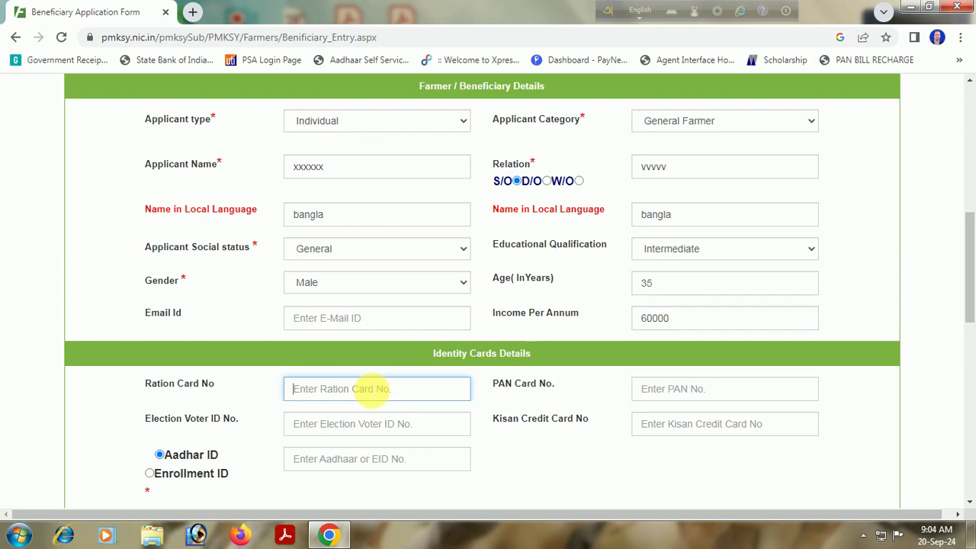
Fill in the ration card, PAN card and voter ID numbers.
{"action": "type", "text": "123456789"}
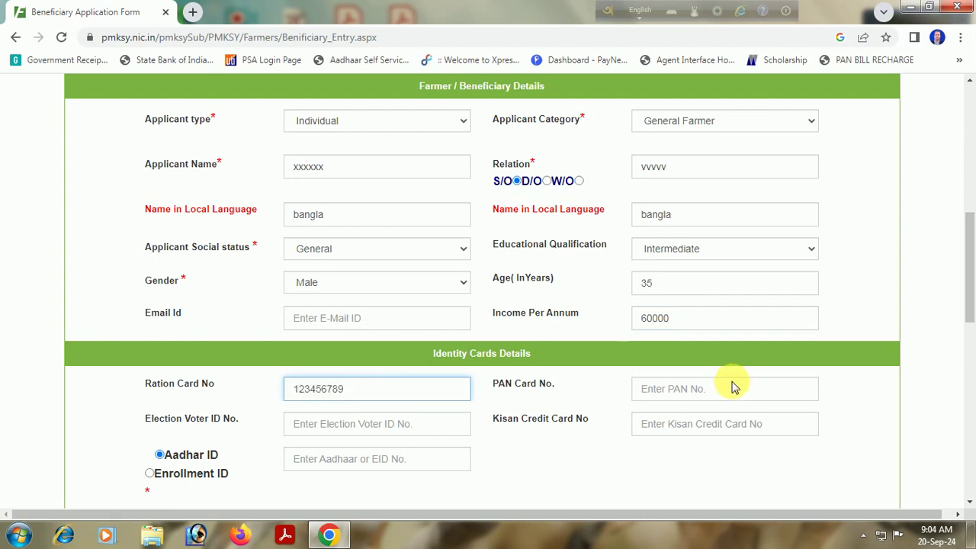
{"action": "left_click", "coordinate": [723, 390]}
{"action": "type", "text": "ASDF"}
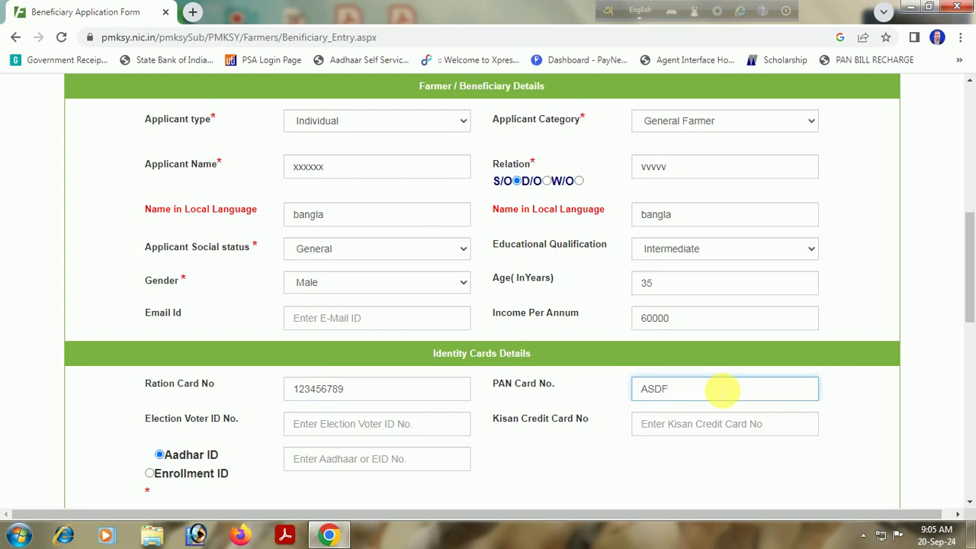
{"action": "type", "text": "12345"}
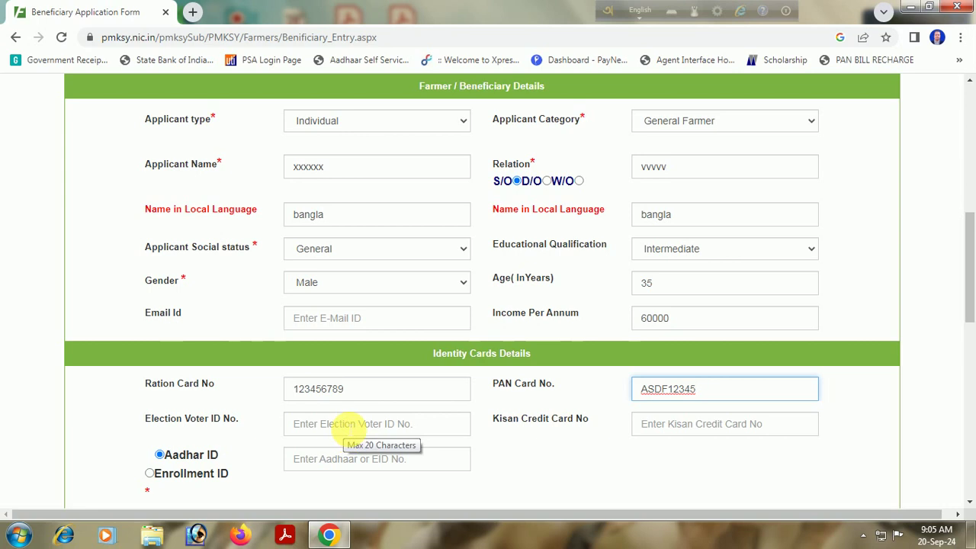
{"action": "left_click", "coordinate": [350, 432]}
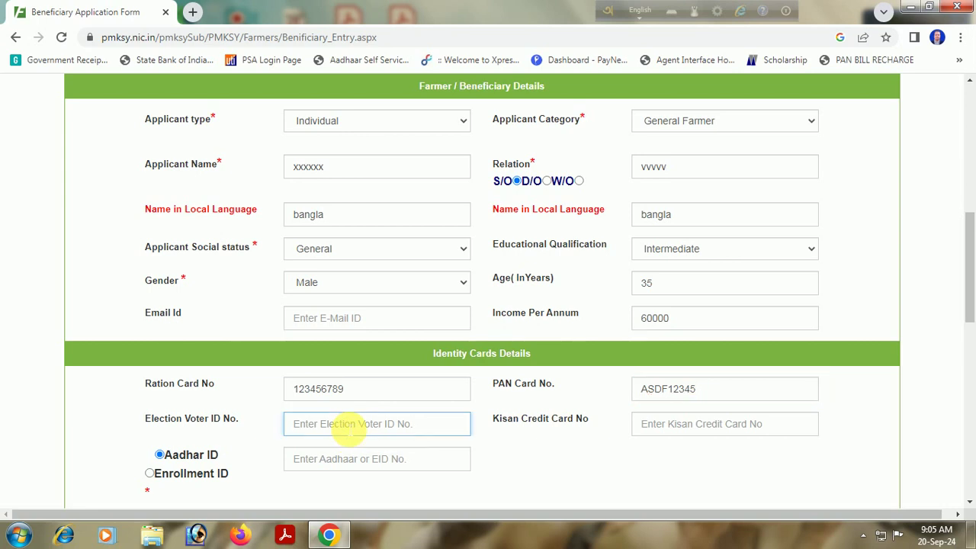
{"action": "type", "text": "NHW"}
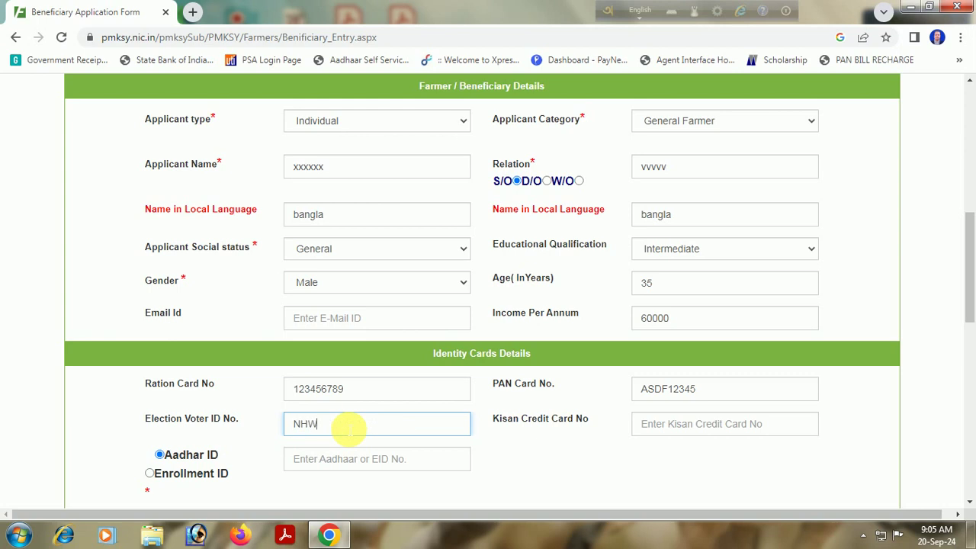
{"action": "type", "text": "12345"}
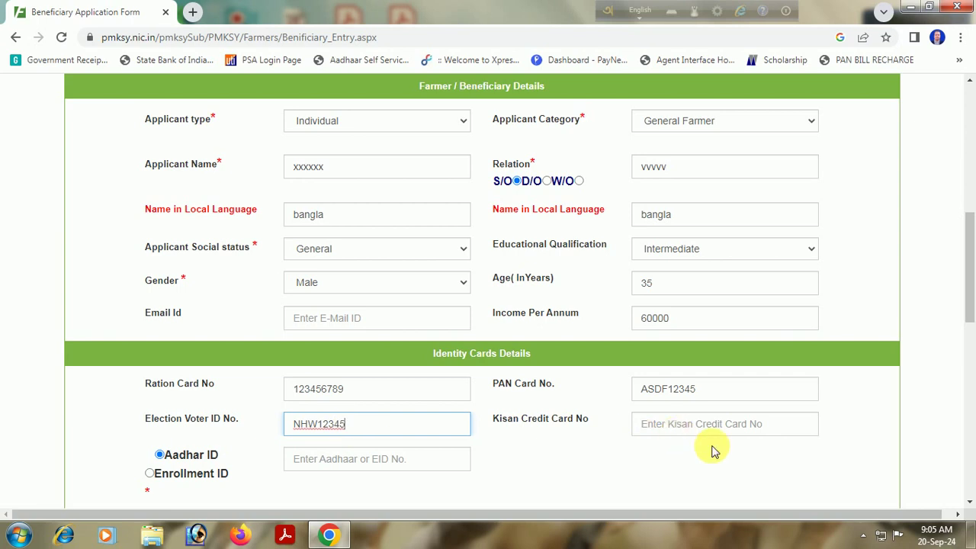
{"action": "scroll", "coordinate": [327, 341], "scroll_direction": "down", "scroll_amount": 2}
Enter an Aadhaar number and dismiss the 'Invalid Aadhar Number' alert, leaving it blank.
{"action": "left_click", "coordinate": [327, 316]}
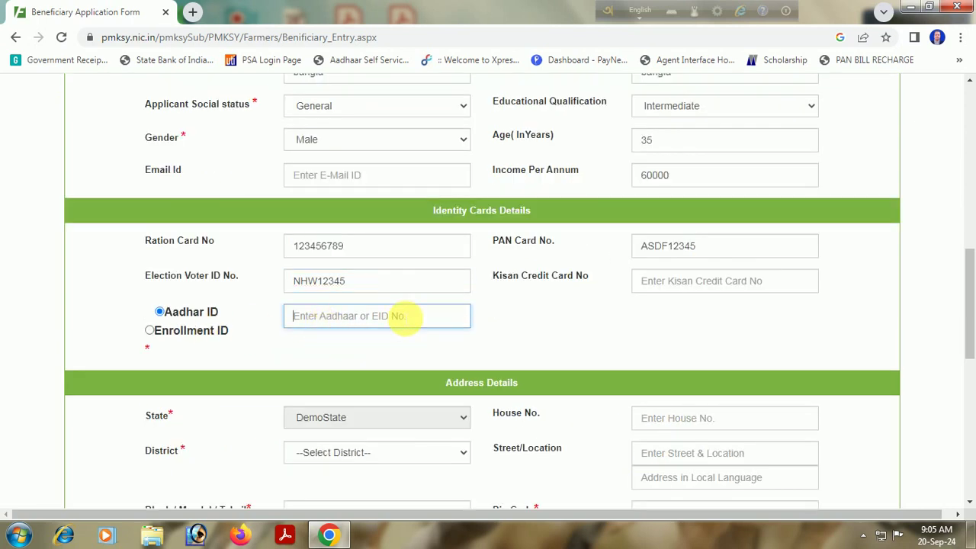
{"action": "type", "text": "123"}
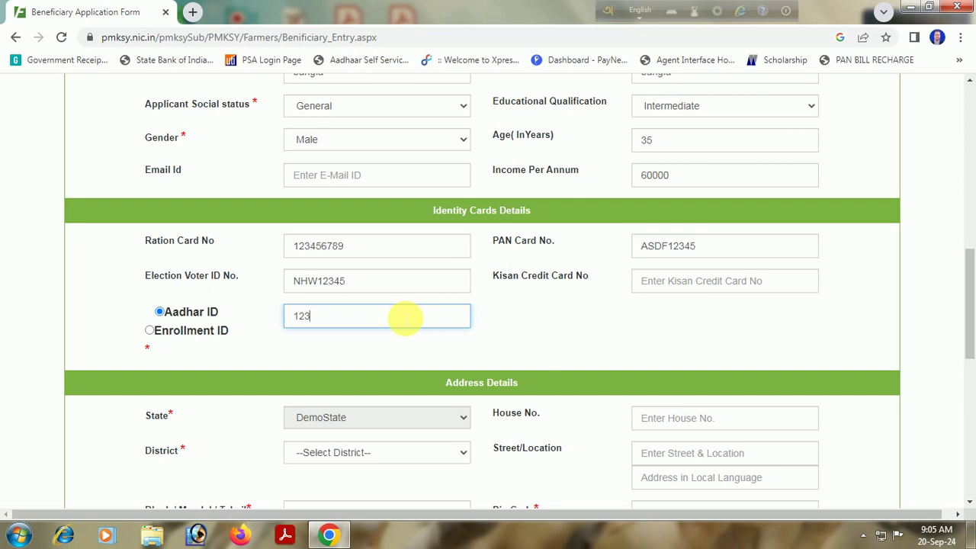
{"action": "type", "text": "4567890"}
{"action": "left_click", "coordinate": [506, 329]}
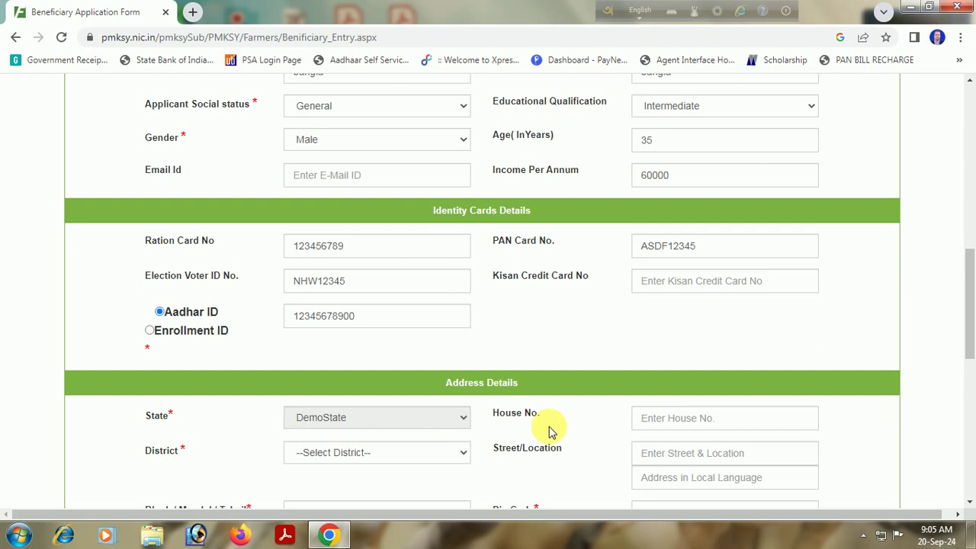
{"action": "scroll", "coordinate": [608, 328], "scroll_direction": "down", "scroll_amount": 2}
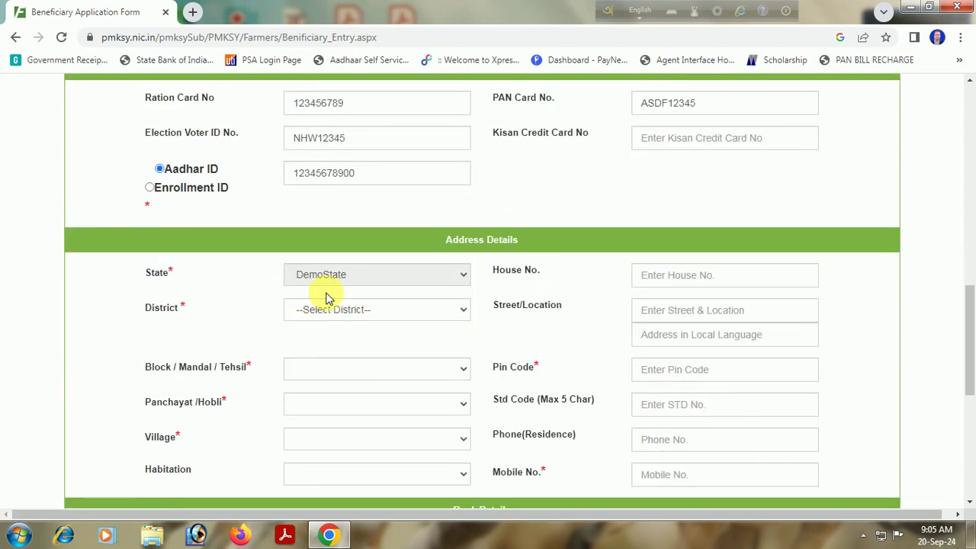
{"action": "left_click", "coordinate": [343, 314]}
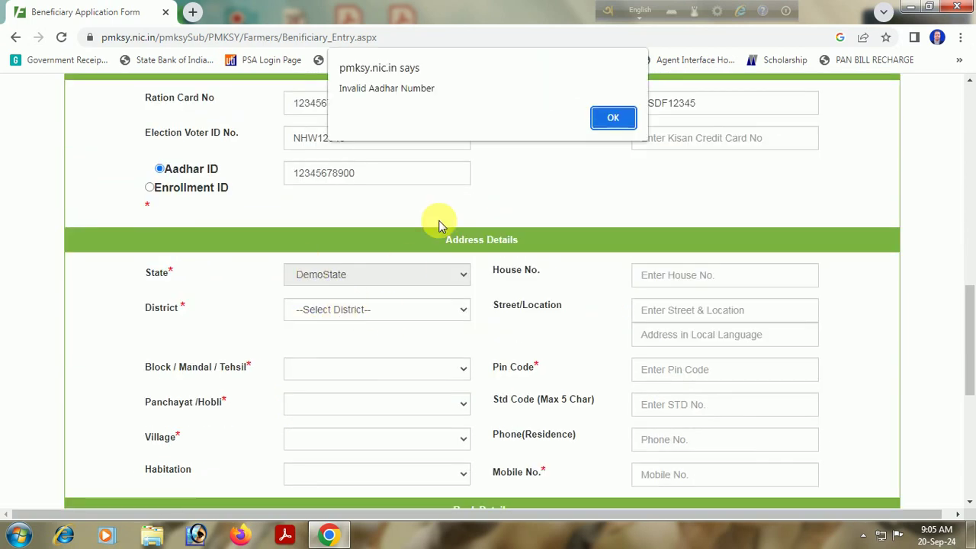
{"action": "left_click", "coordinate": [622, 114]}
{"action": "scroll", "coordinate": [370, 305], "scroll_direction": "down", "scroll_amount": 3}
{"action": "scroll", "coordinate": [329, 293], "scroll_direction": "down", "scroll_amount": 1}
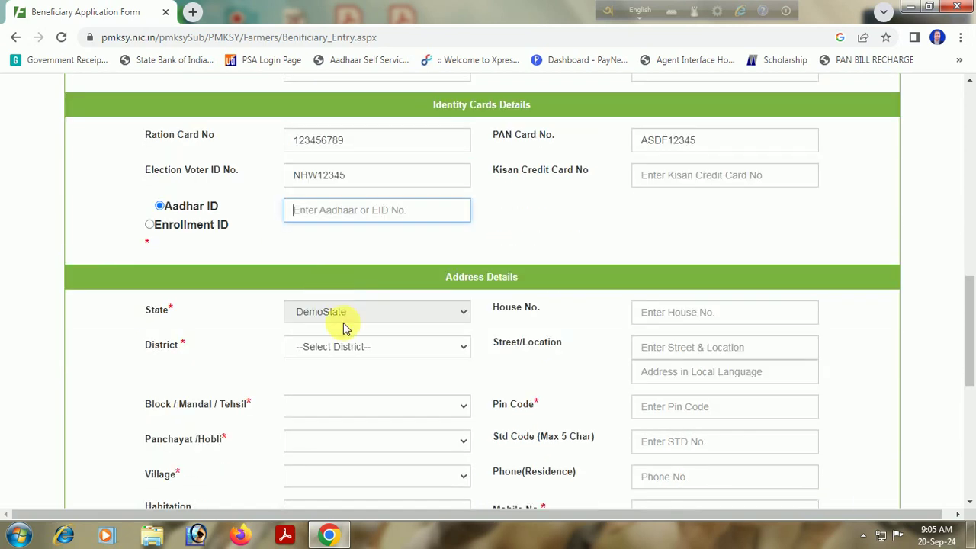
{"action": "scroll", "coordinate": [342, 328], "scroll_direction": "down", "scroll_amount": 1}
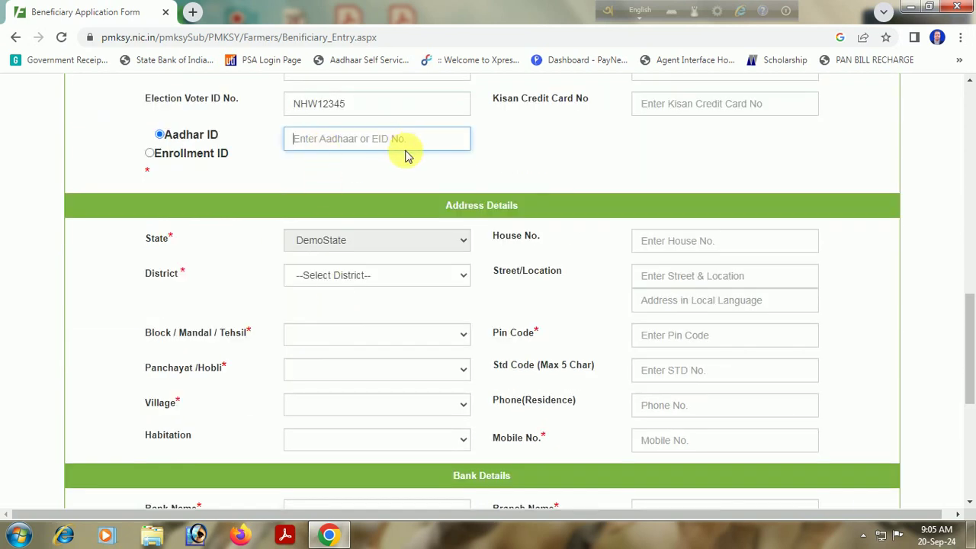
Choose district Demo District1 and block Demo Mandal, and enter house number and street.
{"action": "left_click", "coordinate": [363, 276]}
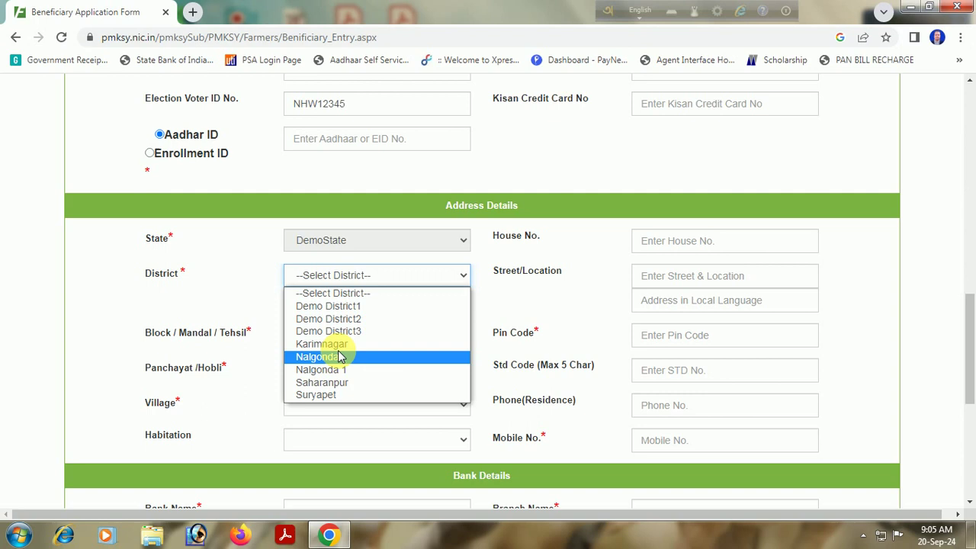
{"action": "left_click", "coordinate": [339, 305]}
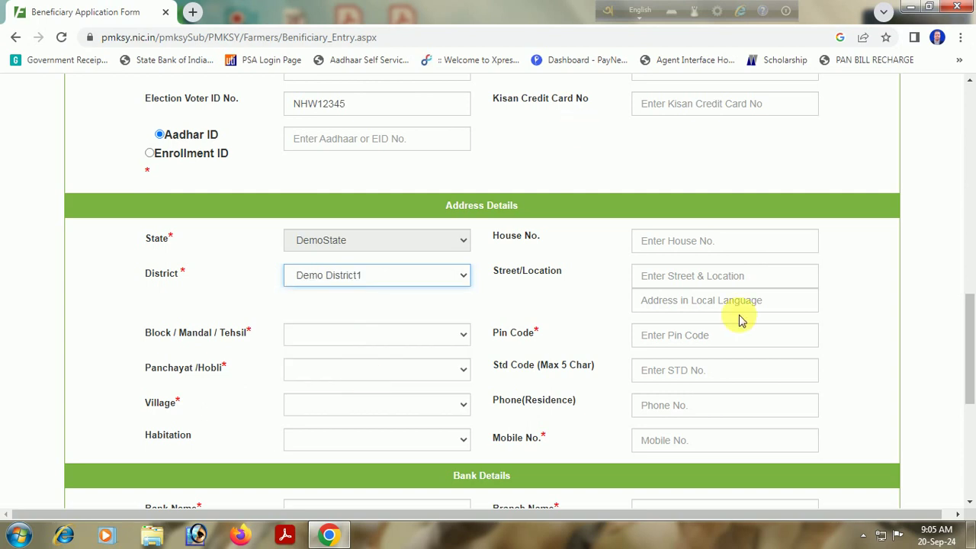
{"action": "left_click", "coordinate": [681, 241]}
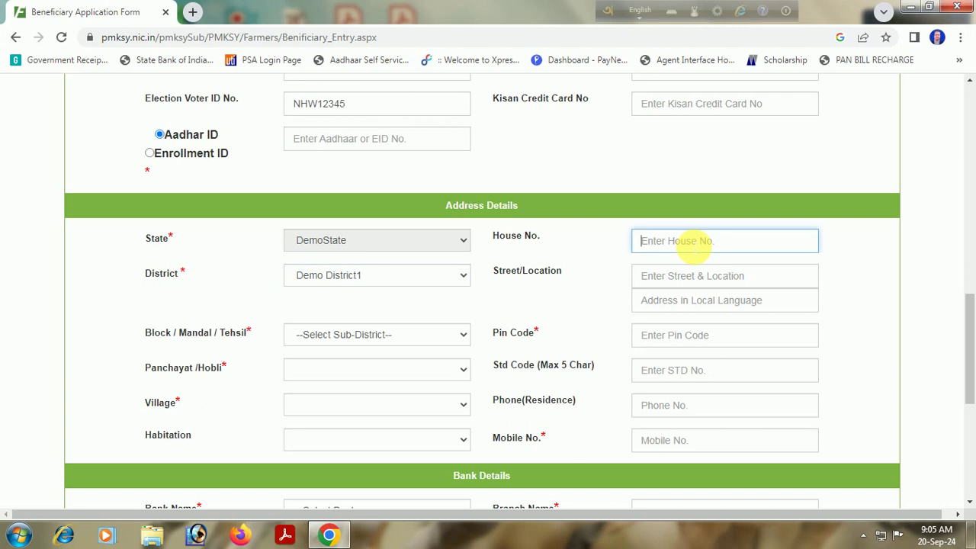
{"action": "type", "text": "HH12345"}
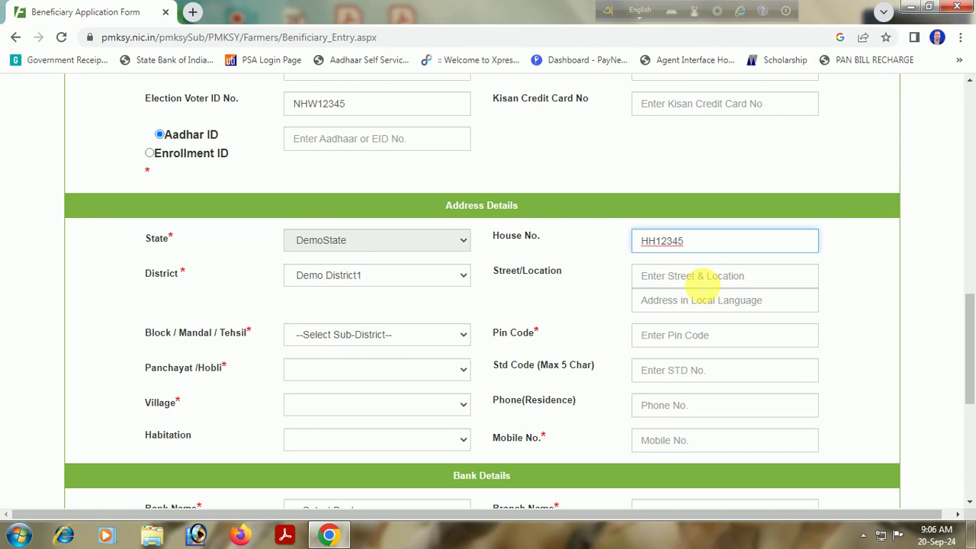
{"action": "left_click", "coordinate": [700, 281]}
{"action": "type", "text": "DDDDD"}
{"action": "left_click", "coordinate": [368, 335]}
{"action": "left_click", "coordinate": [342, 365]}
Enter the pin code and choose Demo D as the panchayat.
{"action": "left_click", "coordinate": [679, 343]}
{"action": "type", "text": "1"}
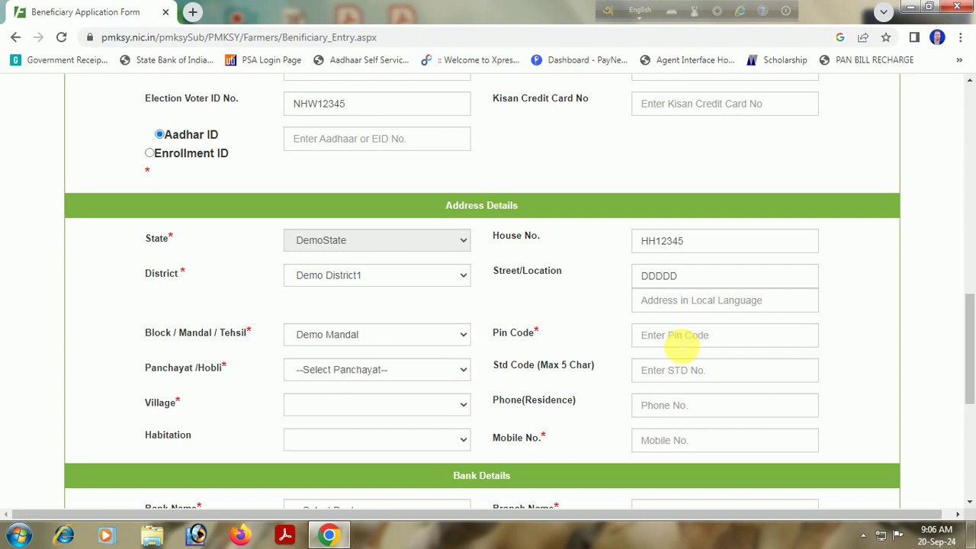
{"action": "left_click", "coordinate": [681, 345]}
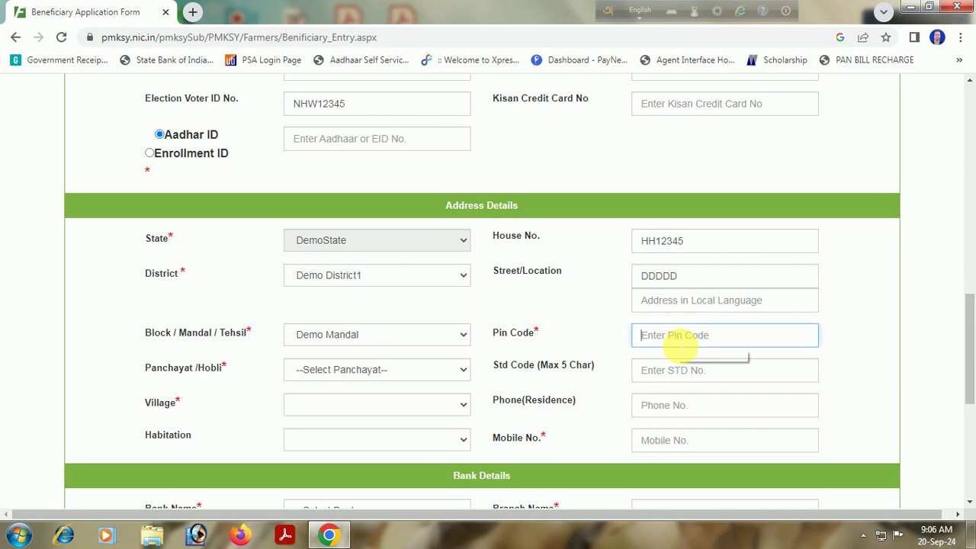
{"action": "type", "text": "123456"}
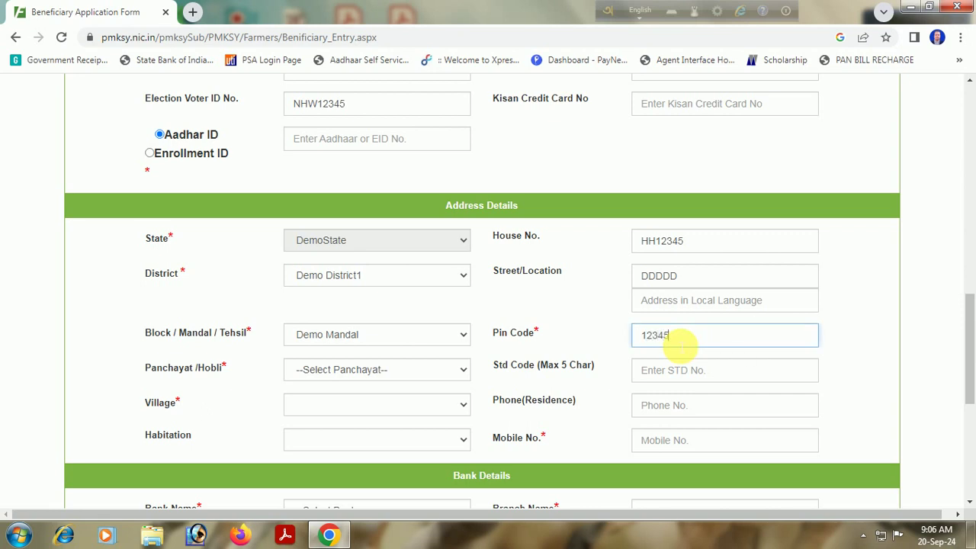
{"action": "left_click", "coordinate": [360, 372]}
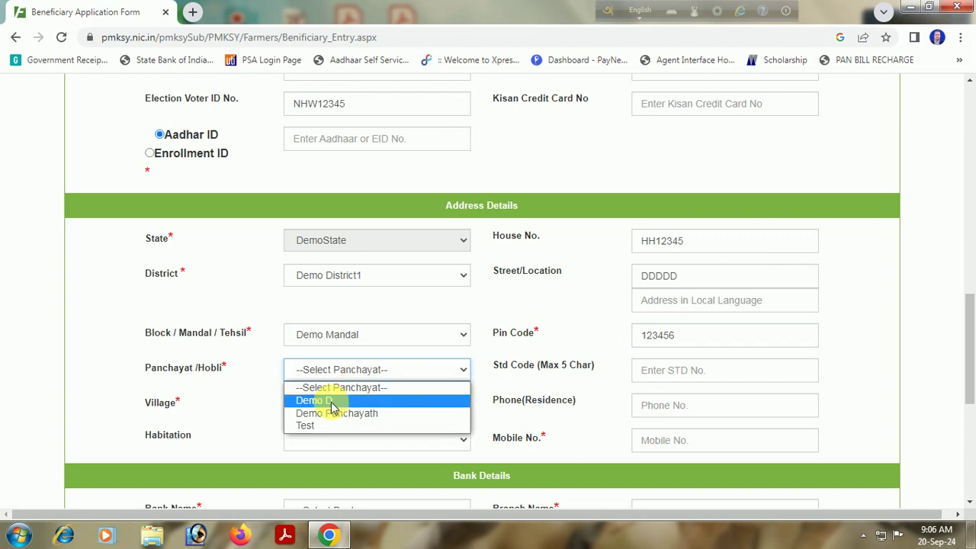
{"action": "left_click", "coordinate": [334, 399]}
Enter the residence phone number, correcting a mistyped one, and the mobile number.
{"action": "left_click", "coordinate": [675, 375]}
{"action": "left_click", "coordinate": [670, 406]}
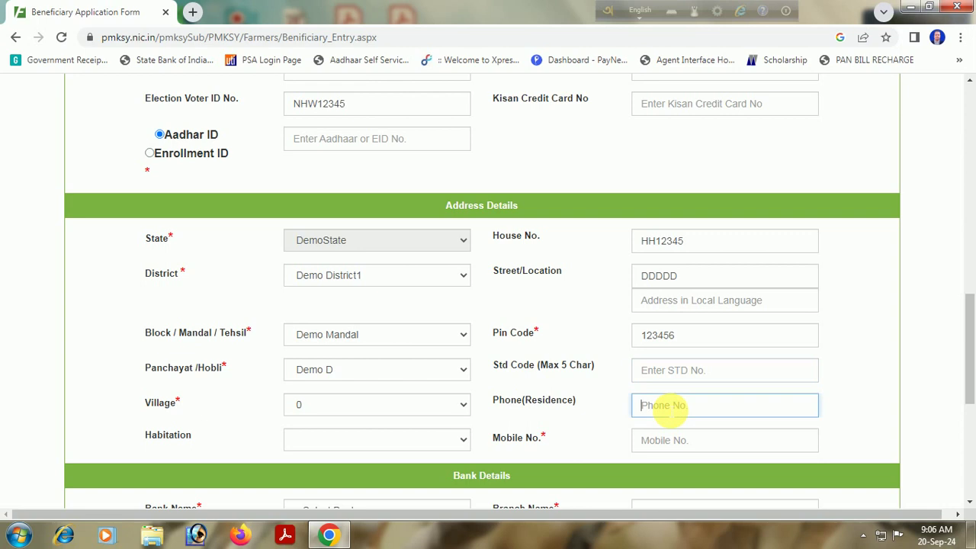
{"action": "type", "text": "78945612"}
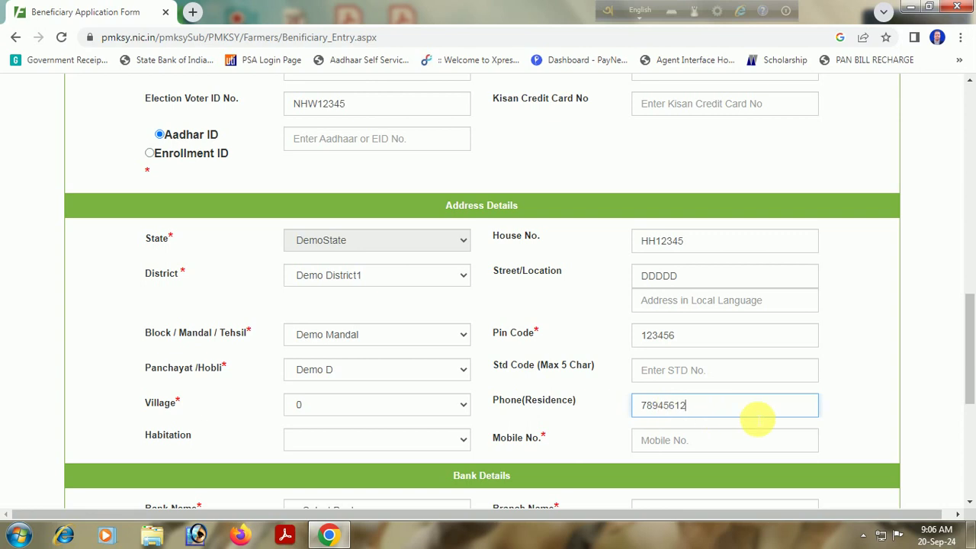
{"action": "key", "text": "BackSpace"}
{"action": "key", "text": "BackSpace"}
{"action": "key", "text": "BackSpace"}
{"action": "key", "text": "BackSpace"}
{"action": "key", "text": "BackSpace"}
{"action": "key", "text": "BackSpace"}
{"action": "key", "text": "BackSpace"}
{"action": "key", "text": "BackSpace"}
{"action": "type", "text": "12345678"}
{"action": "scroll", "coordinate": [717, 396], "scroll_direction": "down", "scroll_amount": 1}
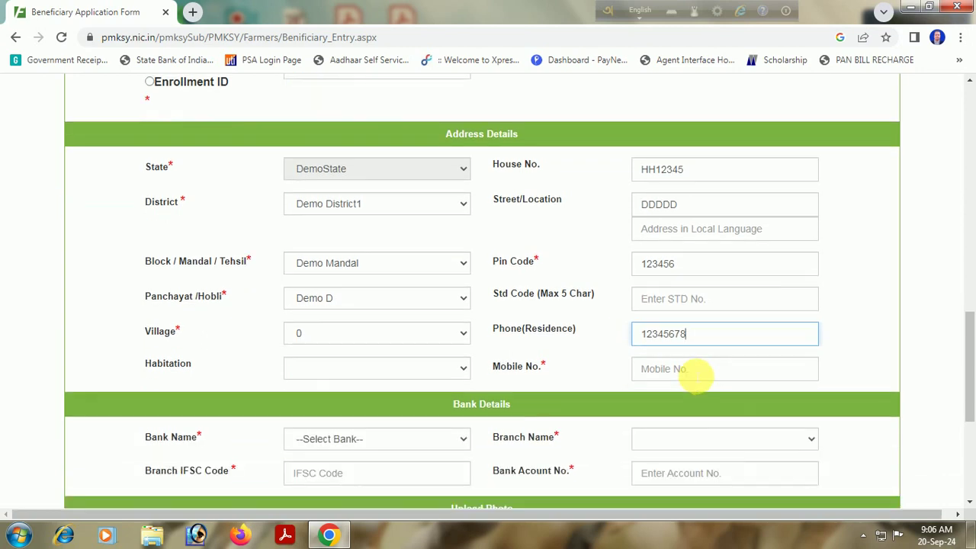
{"action": "left_click", "coordinate": [692, 372]}
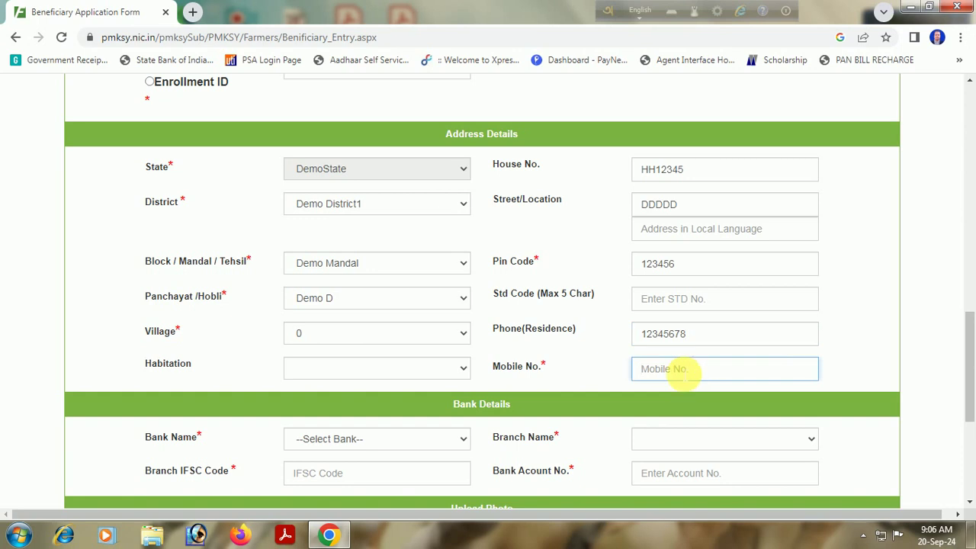
{"action": "type", "text": "1234567890"}
{"action": "scroll", "coordinate": [464, 381], "scroll_direction": "down", "scroll_amount": 2}
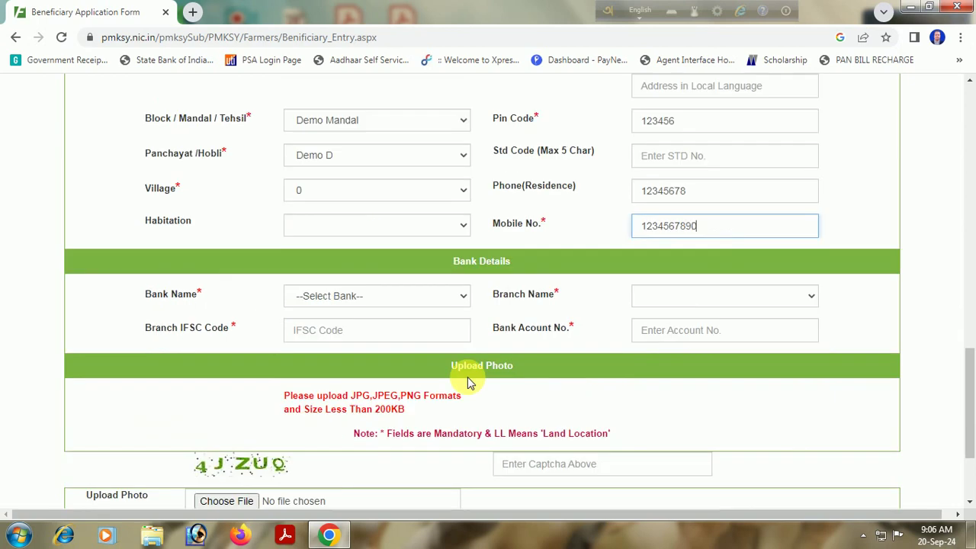
Select State Bank of India, branch Vijayanagar III Stage Mysore, and enter the bank account number.
{"action": "left_click", "coordinate": [354, 303]}
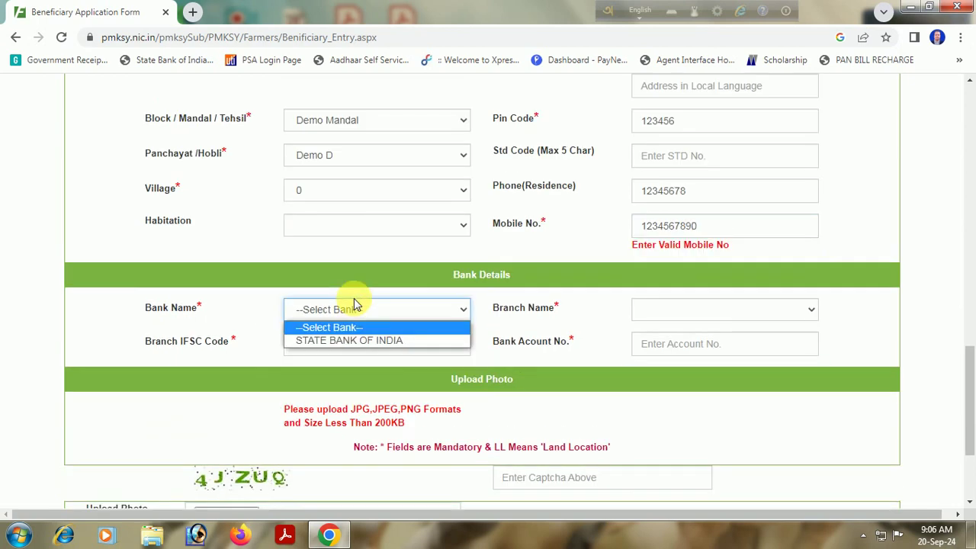
{"action": "left_click", "coordinate": [353, 340]}
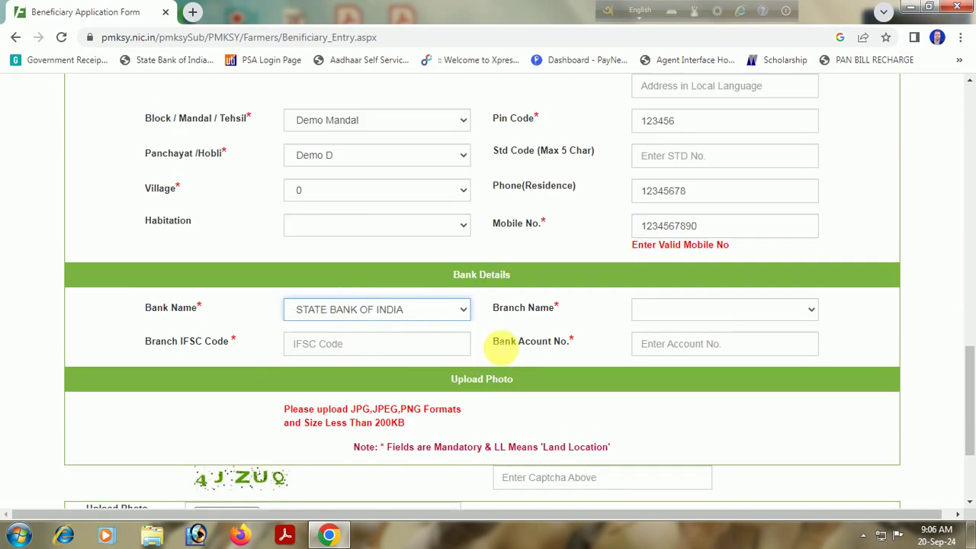
{"action": "left_click", "coordinate": [681, 311]}
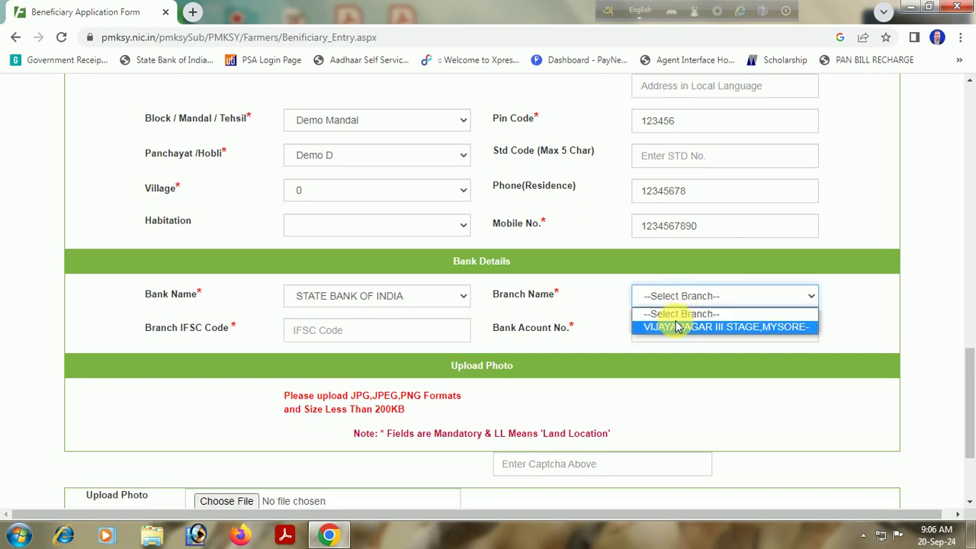
{"action": "left_click", "coordinate": [679, 326]}
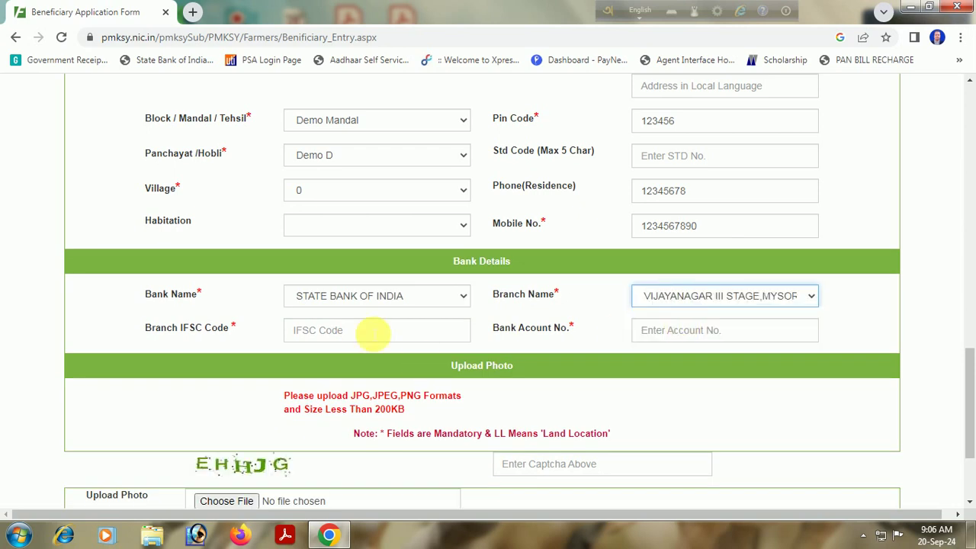
{"action": "left_click", "coordinate": [694, 330]}
{"action": "type", "text": "12345678900"}
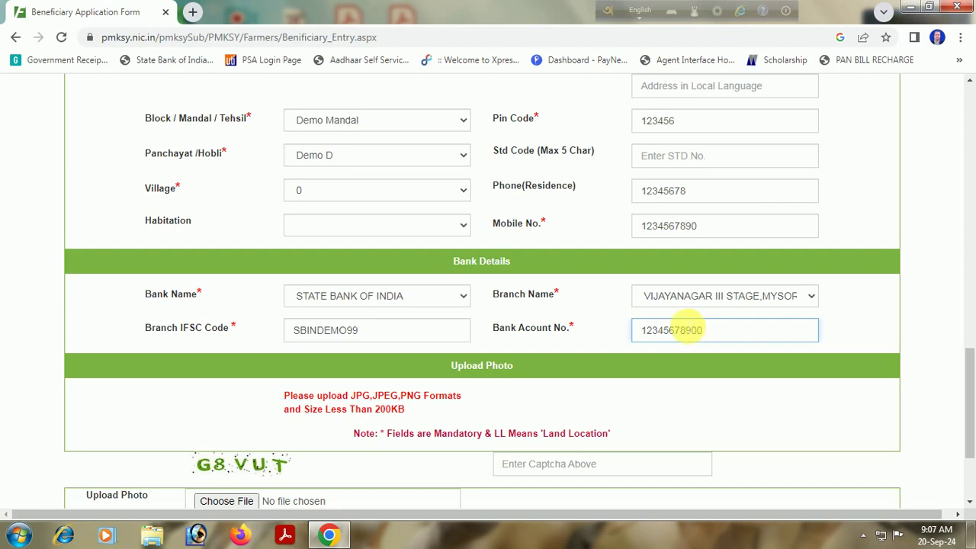
{"action": "scroll", "coordinate": [488, 343], "scroll_direction": "down", "scroll_amount": 2}
{"action": "left_click", "coordinate": [231, 358]}
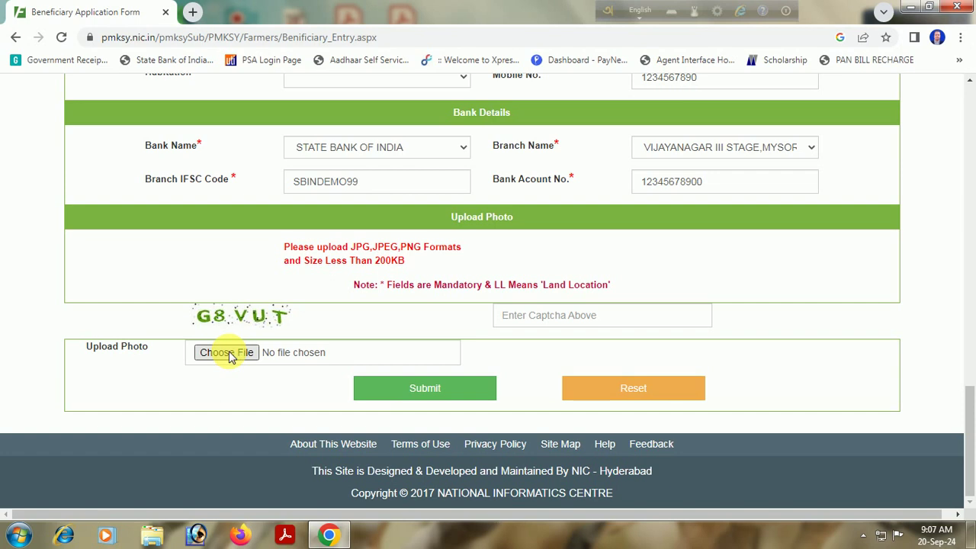
{"action": "left_click", "coordinate": [231, 359]}
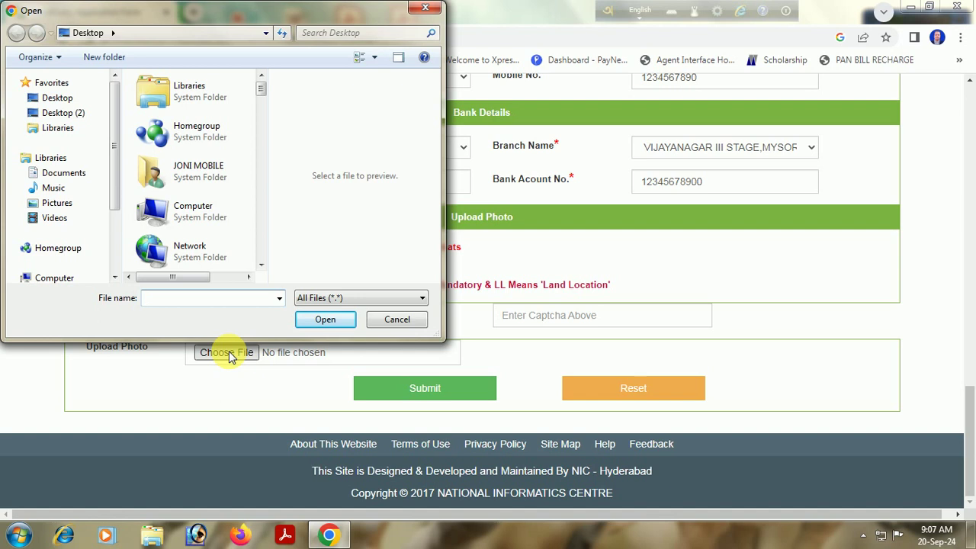
{"action": "left_click_drag", "start_coordinate": [263, 89], "coordinate": [266, 257]}
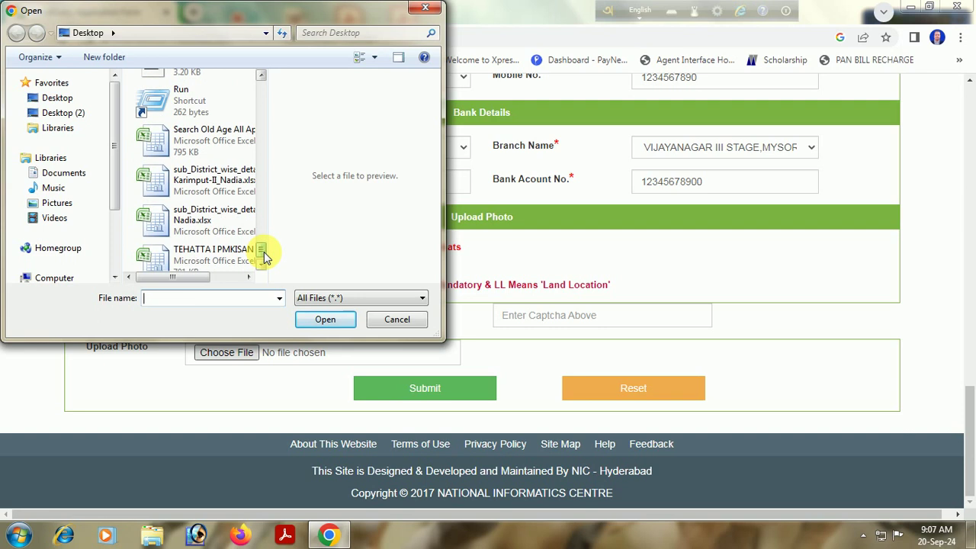
{"action": "scroll", "coordinate": [264, 257], "scroll_direction": "down", "scroll_amount": 1}
{"action": "left_click_drag", "start_coordinate": [264, 252], "coordinate": [266, 124]}
{"action": "left_click", "coordinate": [431, 11]}
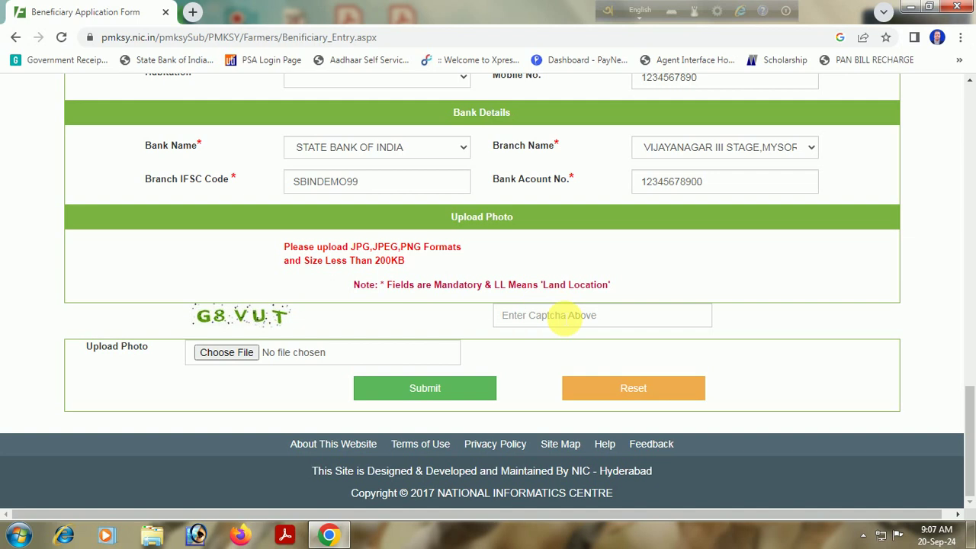
{"action": "left_click", "coordinate": [567, 315]}
{"action": "left_click", "coordinate": [443, 391]}
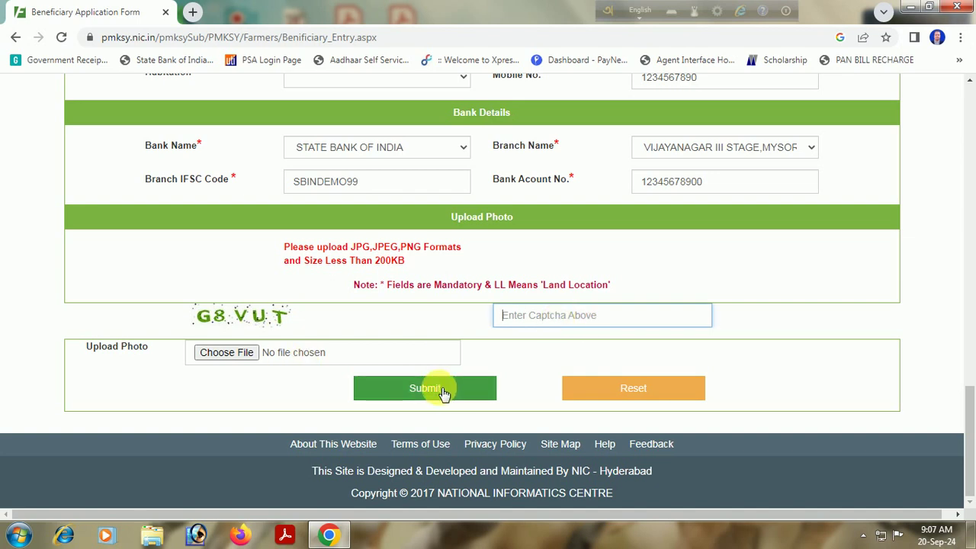